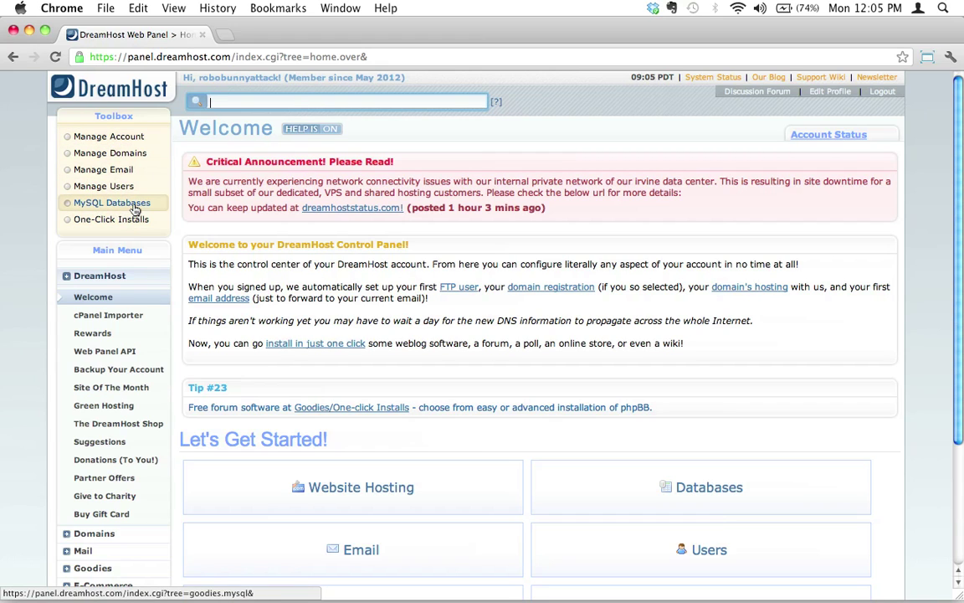
Open the MySQL Databases page and name the new database testdb201207
{"action": "left_click", "coordinate": [134, 208]}
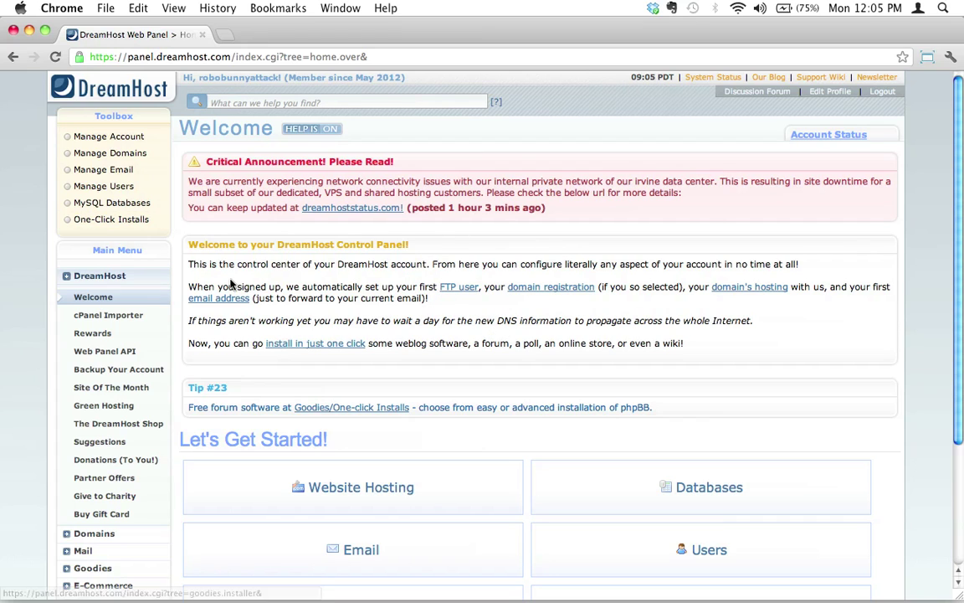
{"action": "left_click", "coordinate": [116, 205]}
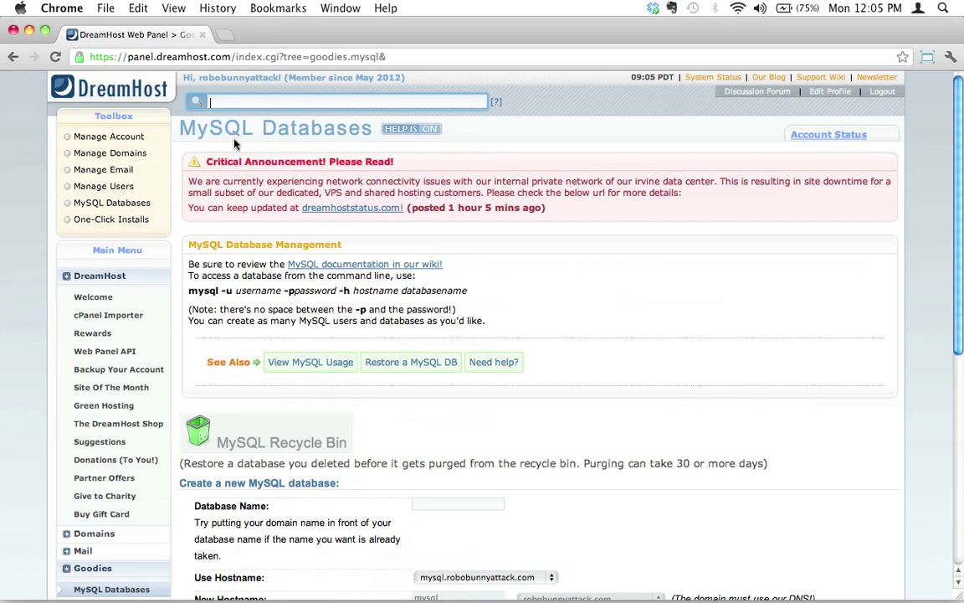
{"action": "scroll", "coordinate": [397, 303], "scroll_direction": "down", "scroll_amount": 3}
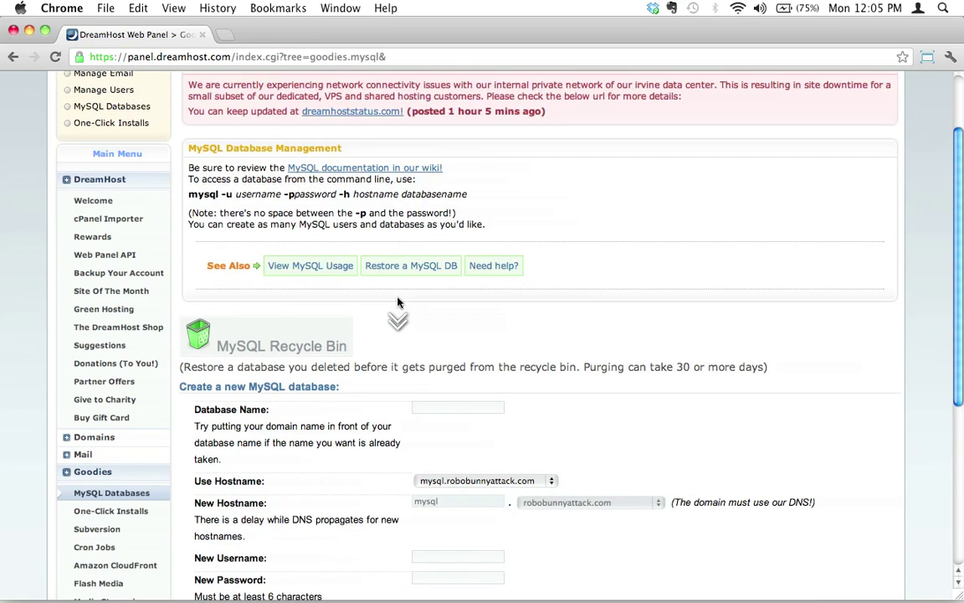
{"action": "scroll", "coordinate": [398, 303], "scroll_direction": "down", "scroll_amount": 5}
{"action": "scroll", "coordinate": [397, 303], "scroll_direction": "up", "scroll_amount": 7}
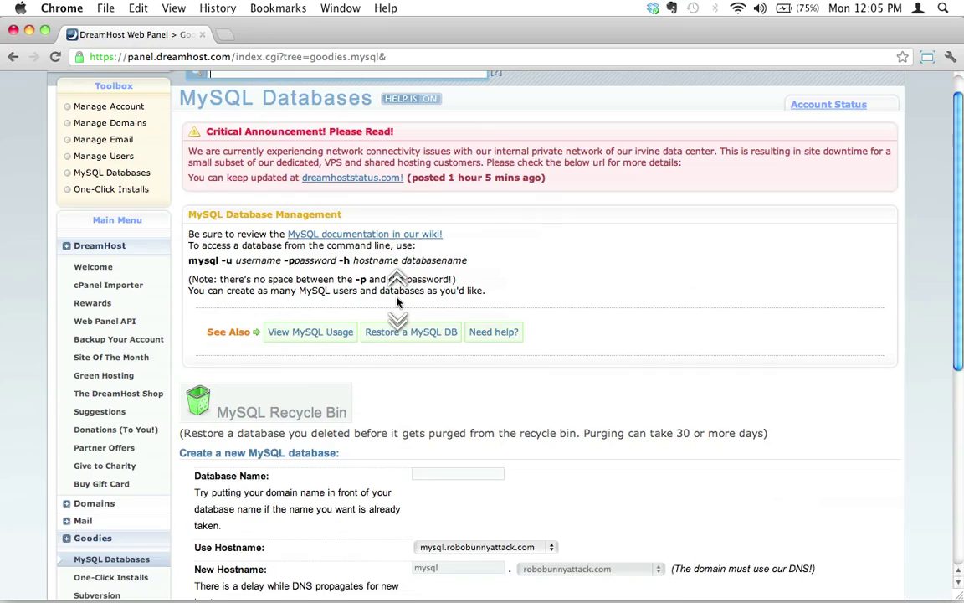
{"action": "scroll", "coordinate": [397, 302], "scroll_direction": "up", "scroll_amount": 1}
{"action": "scroll", "coordinate": [398, 303], "scroll_direction": "down", "scroll_amount": 6}
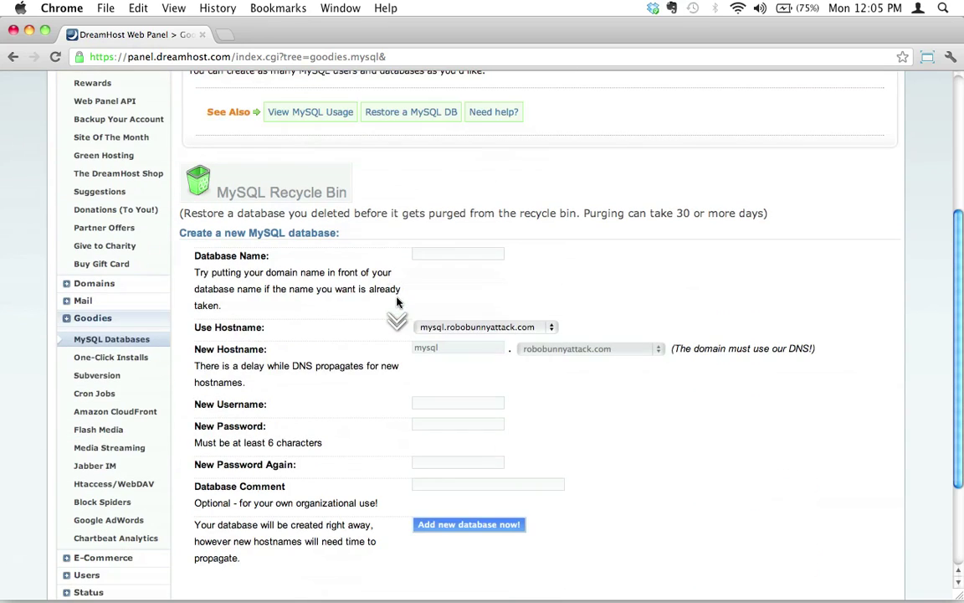
{"action": "left_click", "coordinate": [443, 254]}
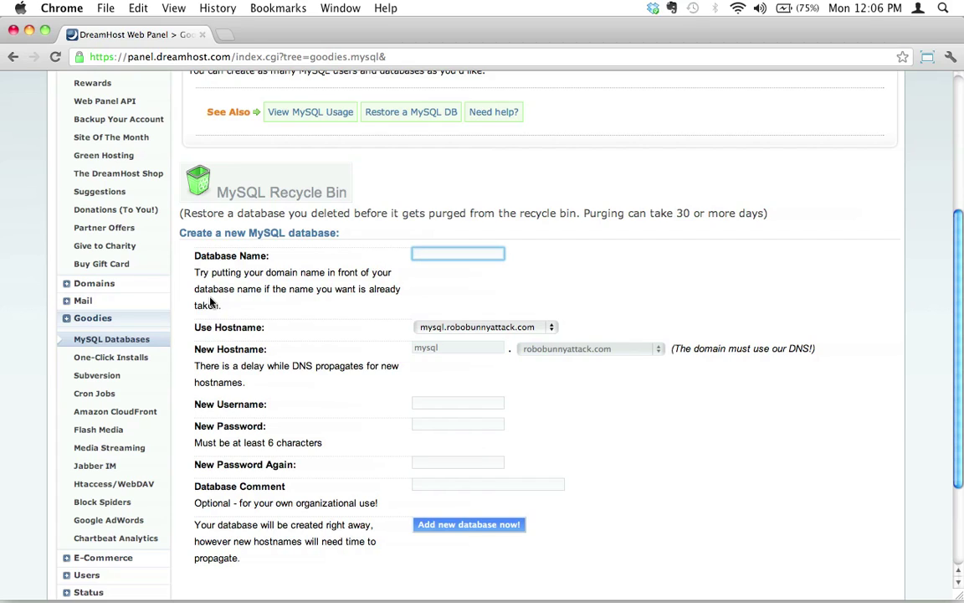
{"action": "type", "text": "testdb201207"}
Choose to create a new hostname for the database, using mysql on the domain test.robobunnyattack.com
{"action": "left_click", "coordinate": [438, 348]}
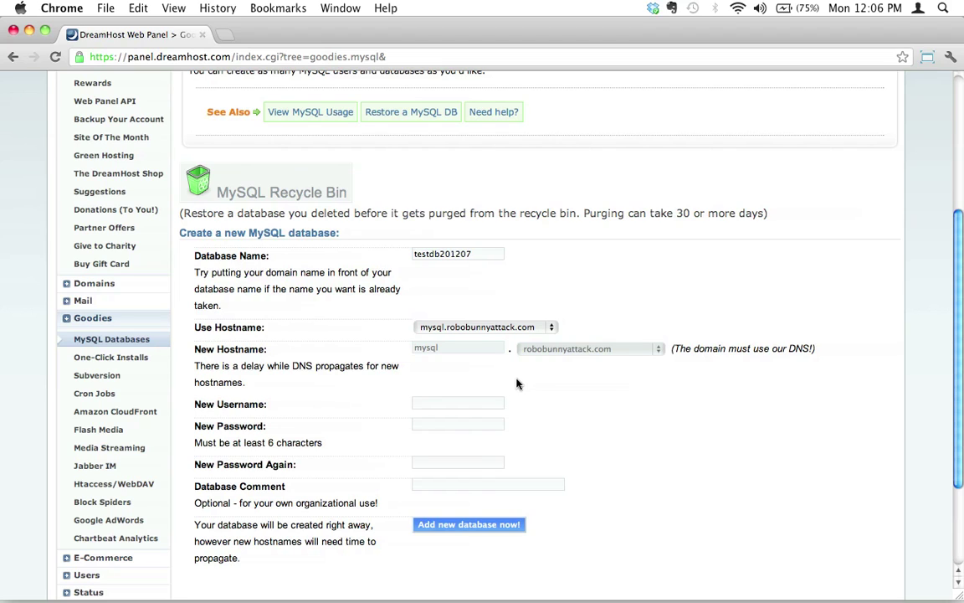
{"action": "left_click", "coordinate": [506, 328]}
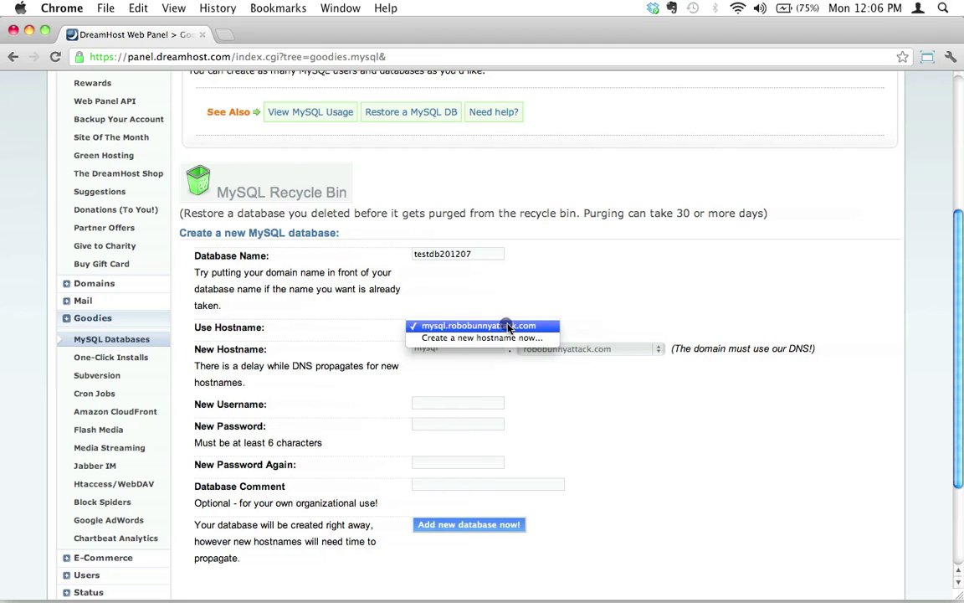
{"action": "left_click", "coordinate": [515, 337]}
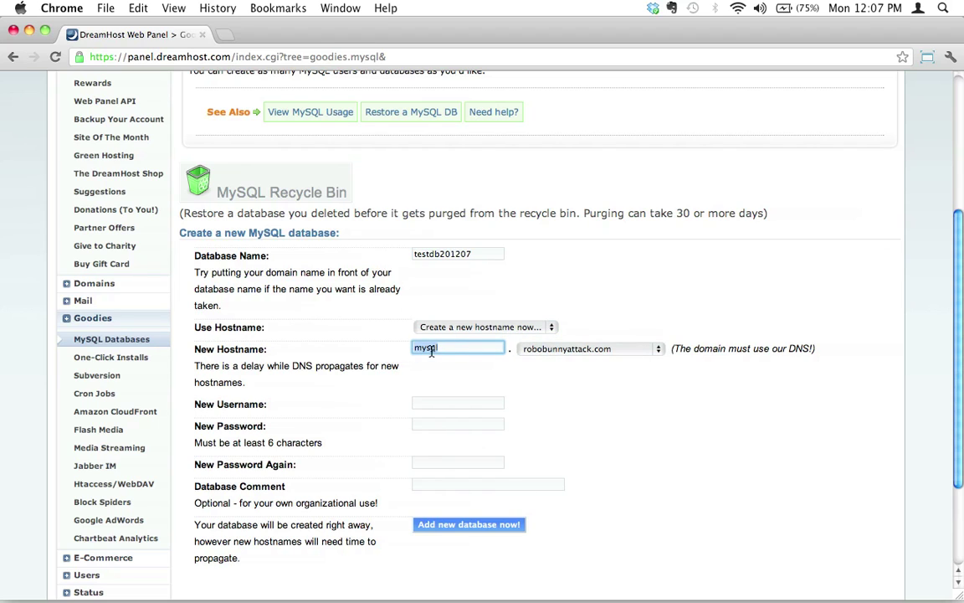
{"action": "left_click", "coordinate": [586, 350]}
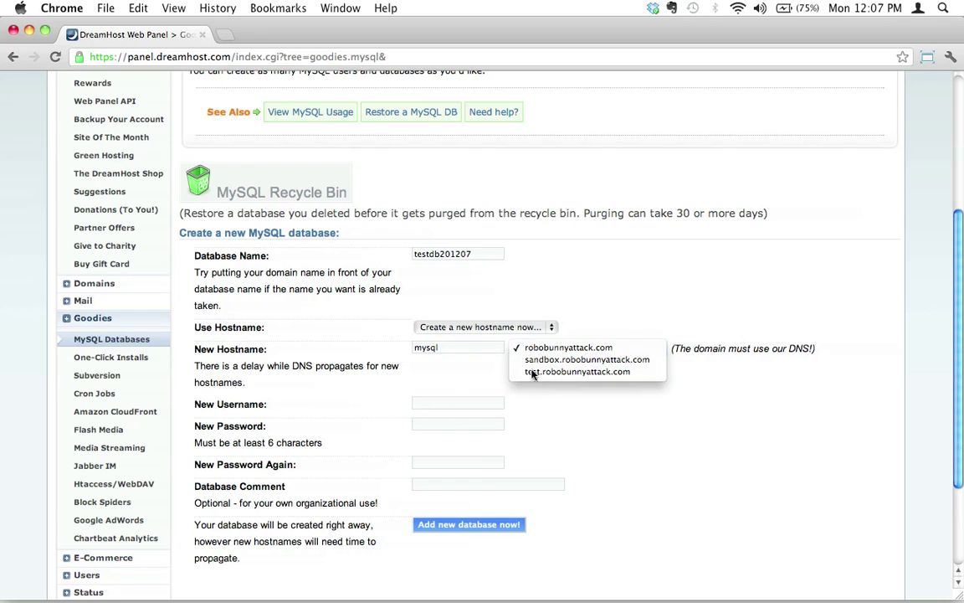
{"action": "left_click", "coordinate": [624, 371]}
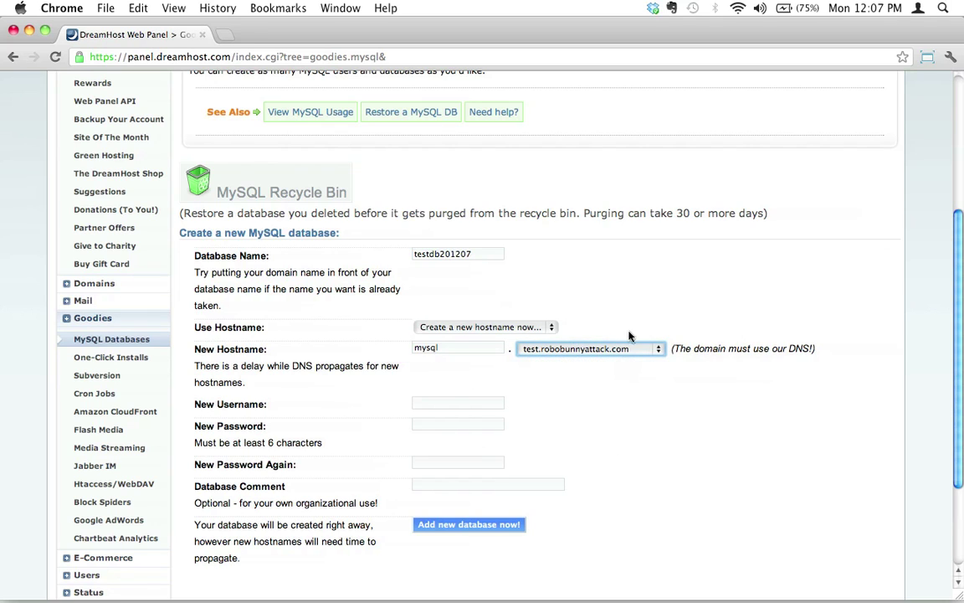
{"action": "left_click", "coordinate": [456, 348]}
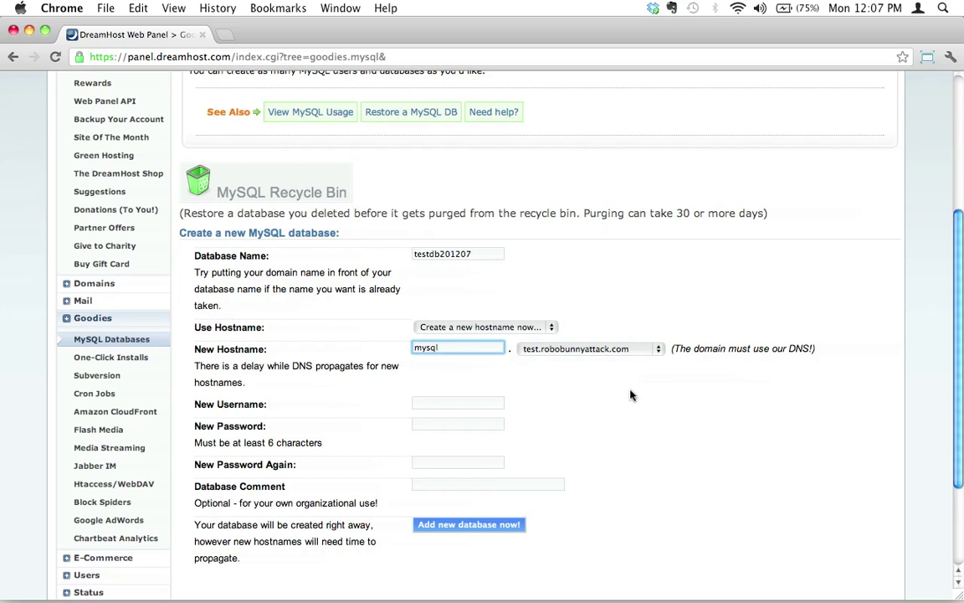
{"action": "left_click", "coordinate": [451, 376]}
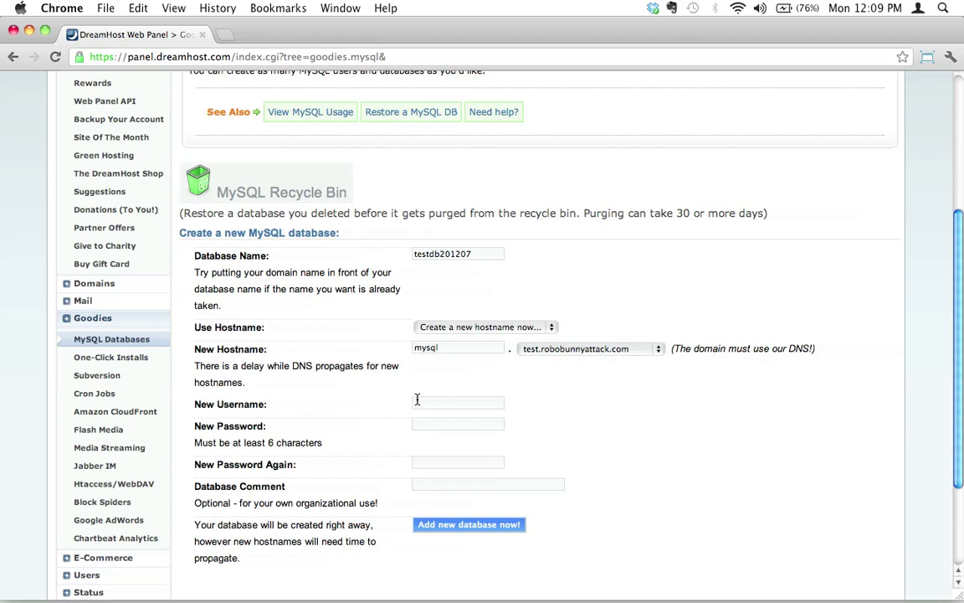
Set the new database username to testdbuser201207 and go to the new password field
{"action": "left_click", "coordinate": [423, 403]}
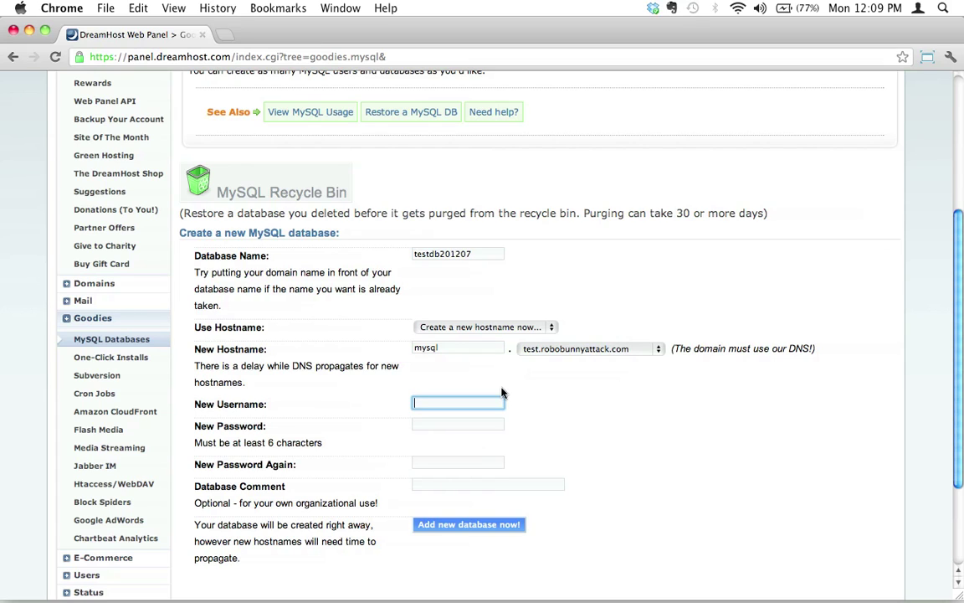
{"action": "type", "text": "testdbuser2001207"}
{"action": "left_click", "coordinate": [440, 423]}
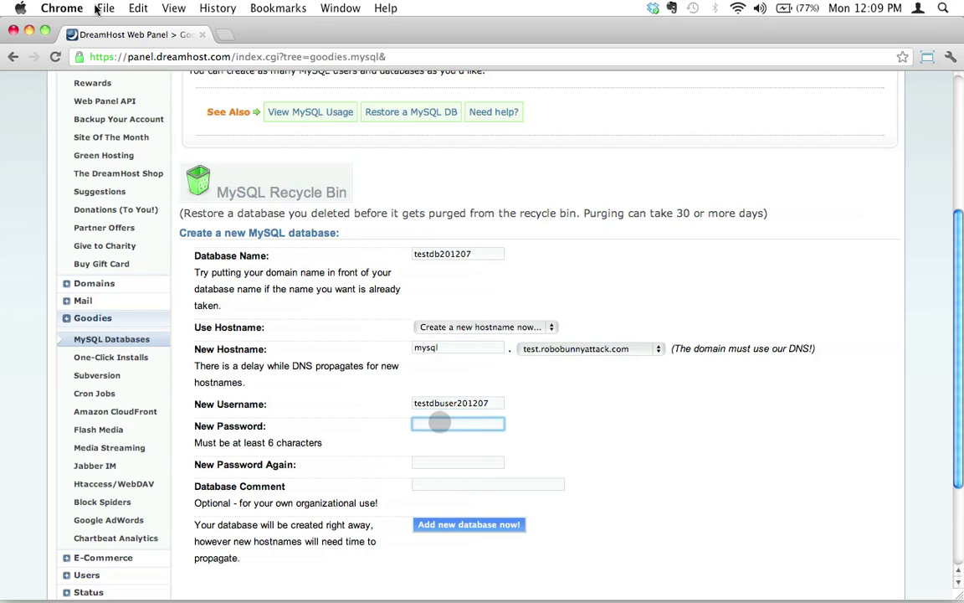
Open strongpasswordgenerator.com in a new browser tab
{"action": "left_click", "coordinate": [224, 34]}
{"action": "type", "text": "strong"}
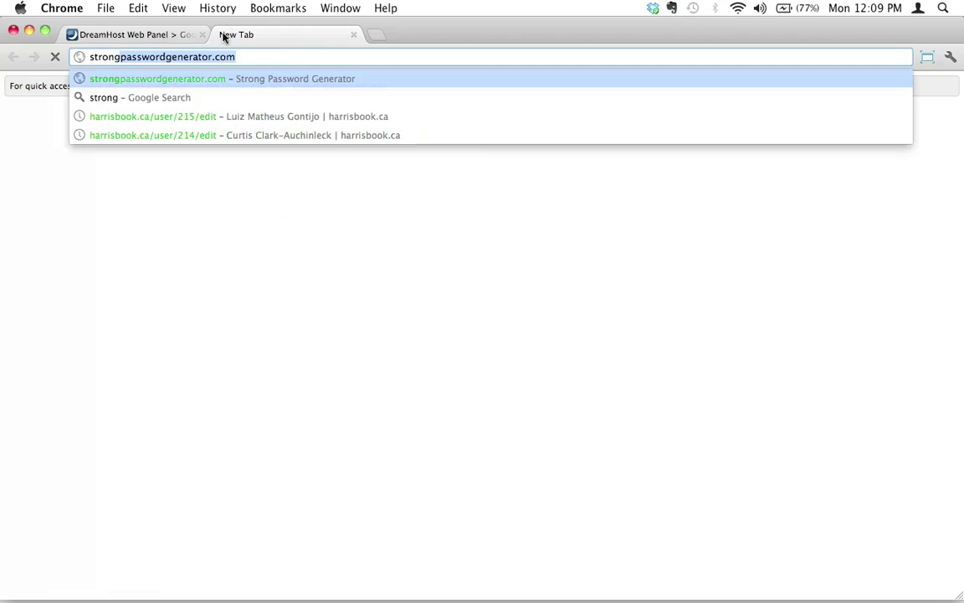
{"action": "key", "text": "Return"}
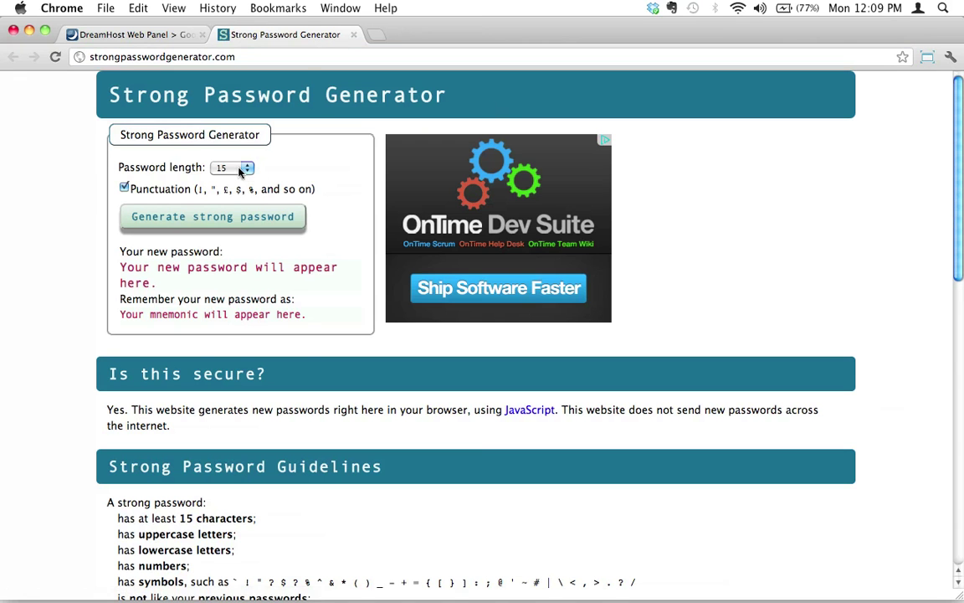
Generate a 16-character password without punctuation, regenerate it once, and select the new password for copying
{"action": "left_click", "coordinate": [233, 167]}
{"action": "left_click", "coordinate": [237, 178]}
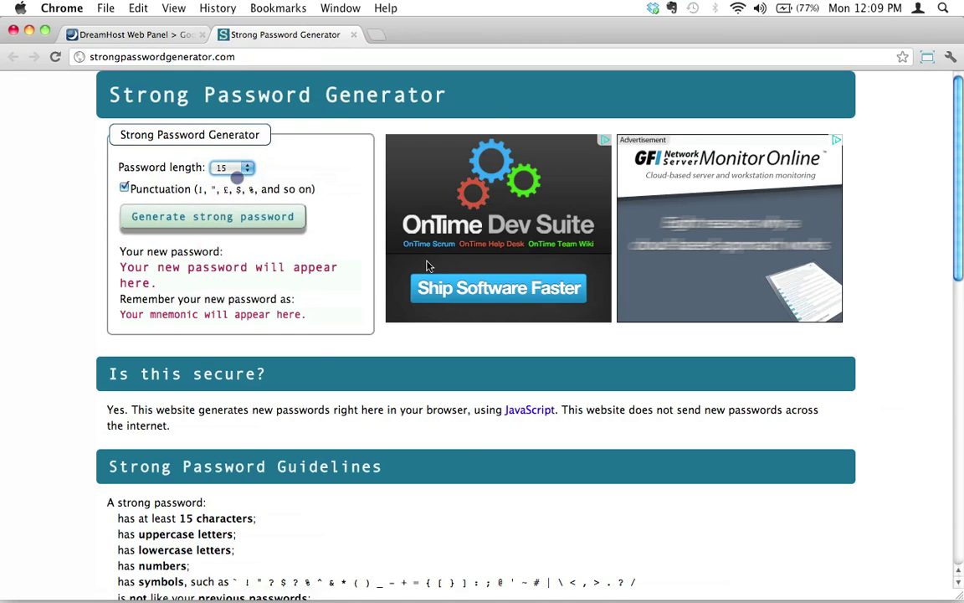
{"action": "left_click", "coordinate": [124, 187]}
{"action": "left_click", "coordinate": [220, 216]}
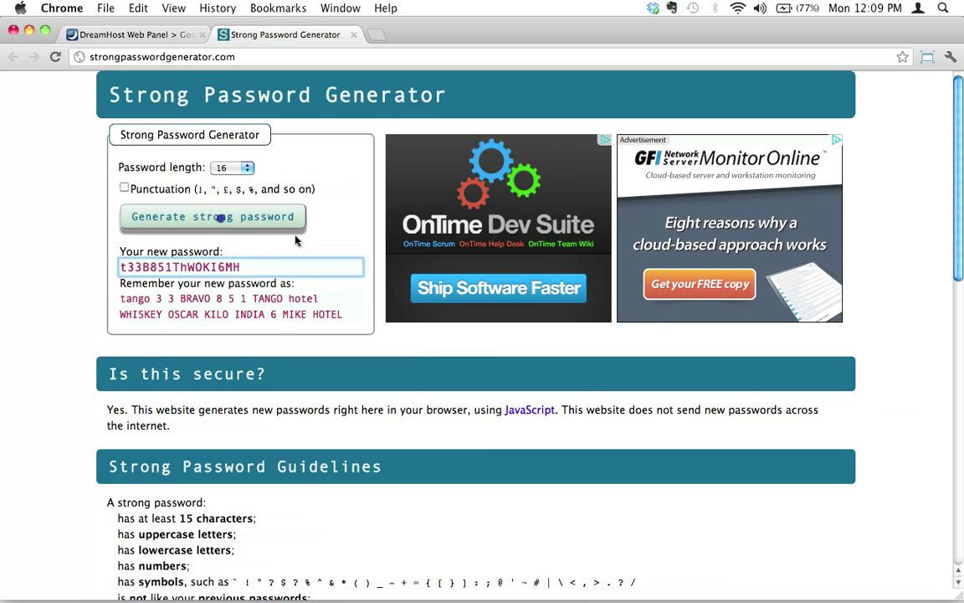
{"action": "left_click", "coordinate": [228, 216]}
{"action": "double_click", "coordinate": [195, 266]}
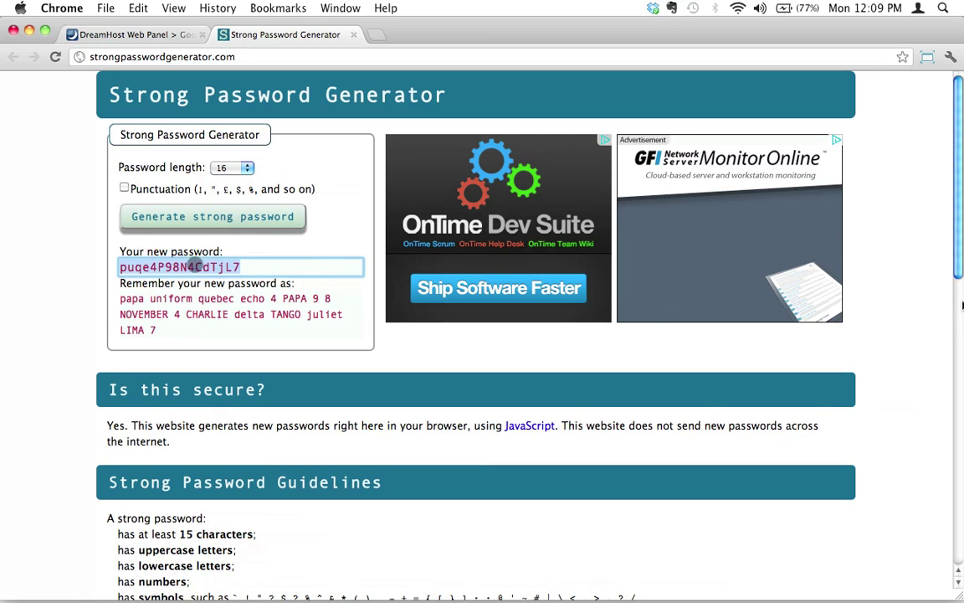
Paste the generated password into both password fields of the DreamHost form and set the database comment to "This is a test database"
{"action": "left_click", "coordinate": [154, 34]}
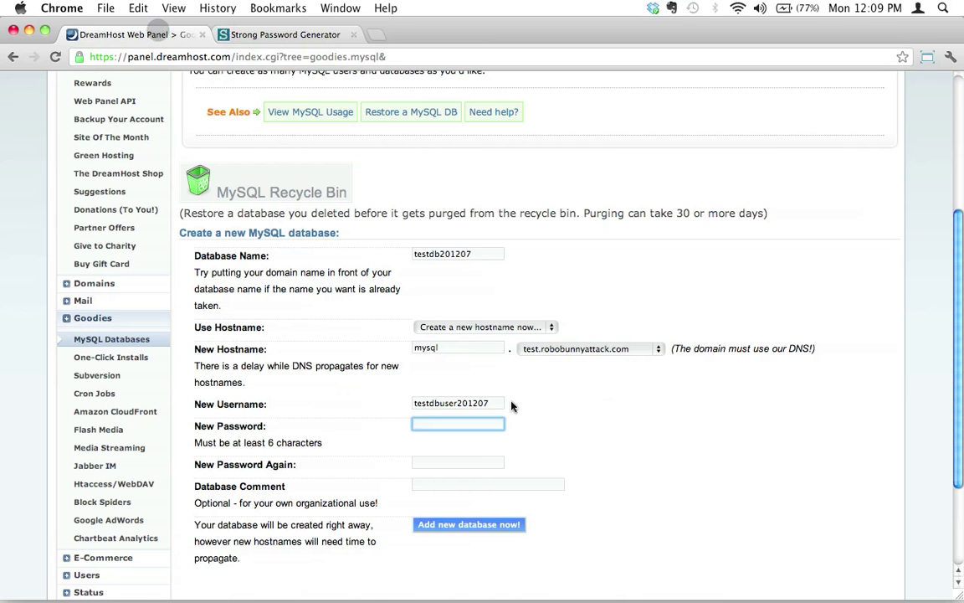
{"action": "key", "text": "super+v"}
{"action": "key", "text": "Tab"}
{"action": "key", "text": "super+v"}
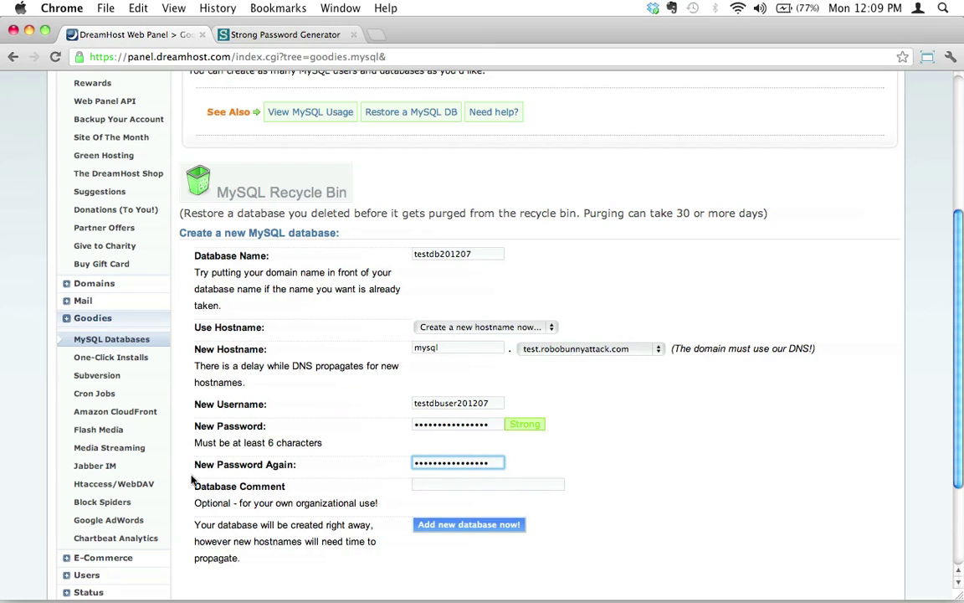
{"action": "left_click", "coordinate": [437, 485]}
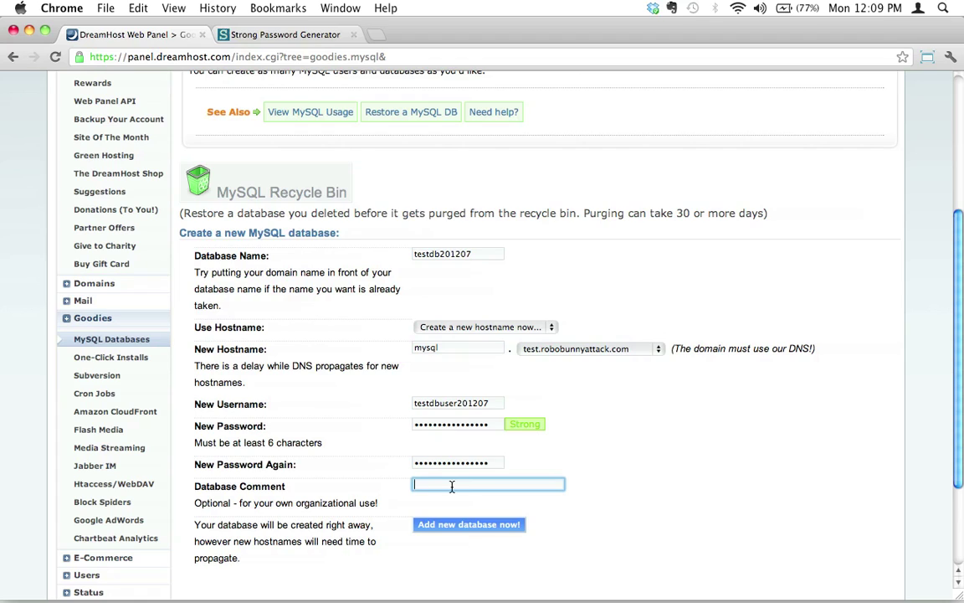
{"action": "type", "text": "This is a test database"}
Switch to the "important info!" note in TextEdit, move it aside, and add a "MySQL info" heading with a "database name:" line
{"action": "key", "text": "super+Tab"}
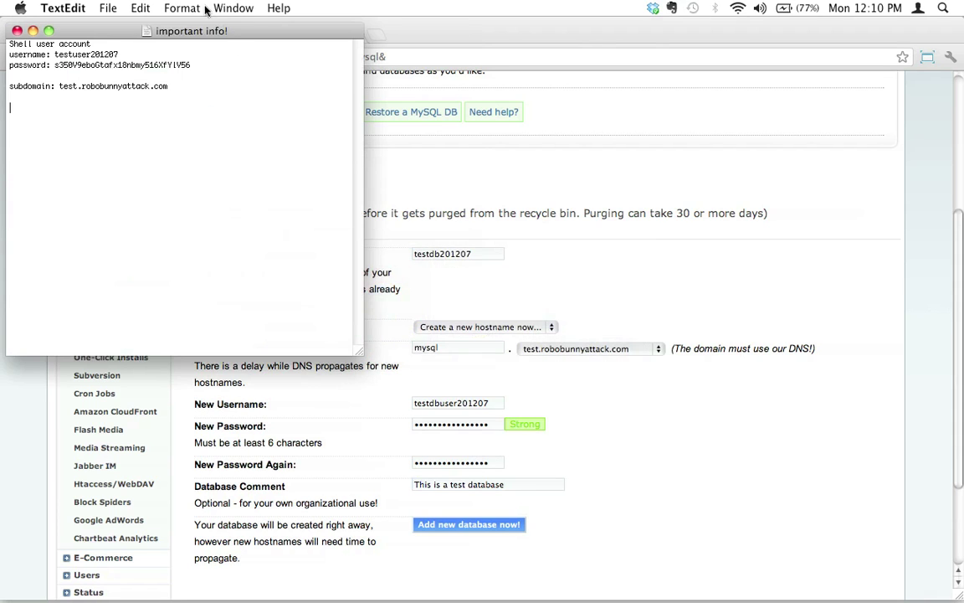
{"action": "left_click_drag", "start_coordinate": [172, 26], "coordinate": [770, 45]}
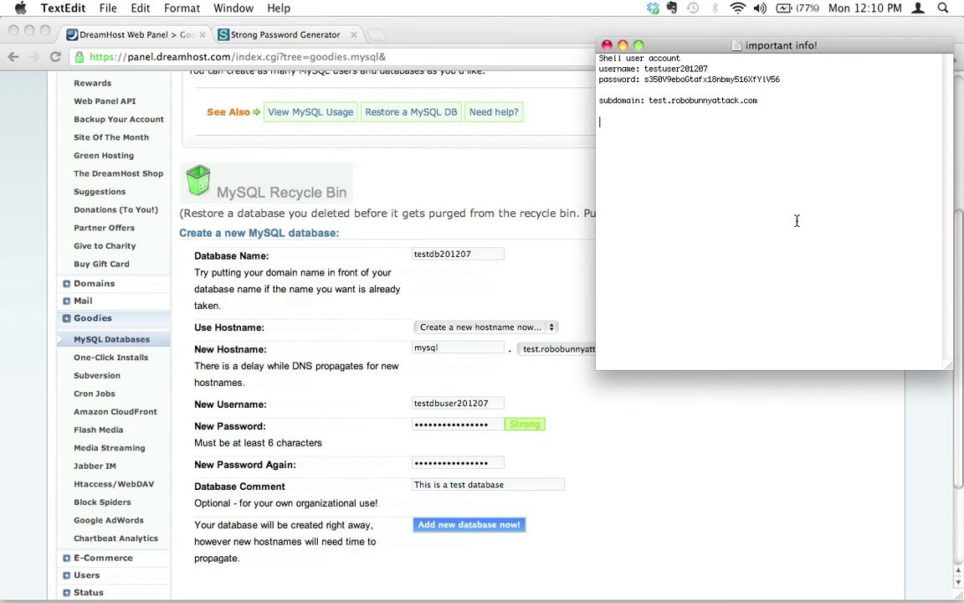
{"action": "type", "text": "MySQL info"}
{"action": "key", "text": "Return"}
{"action": "type", "text": "datab"}
{"action": "key", "text": "BackSpace"}
{"action": "key", "text": "BackSpace"}
{"action": "type", "text": "abase name:"}
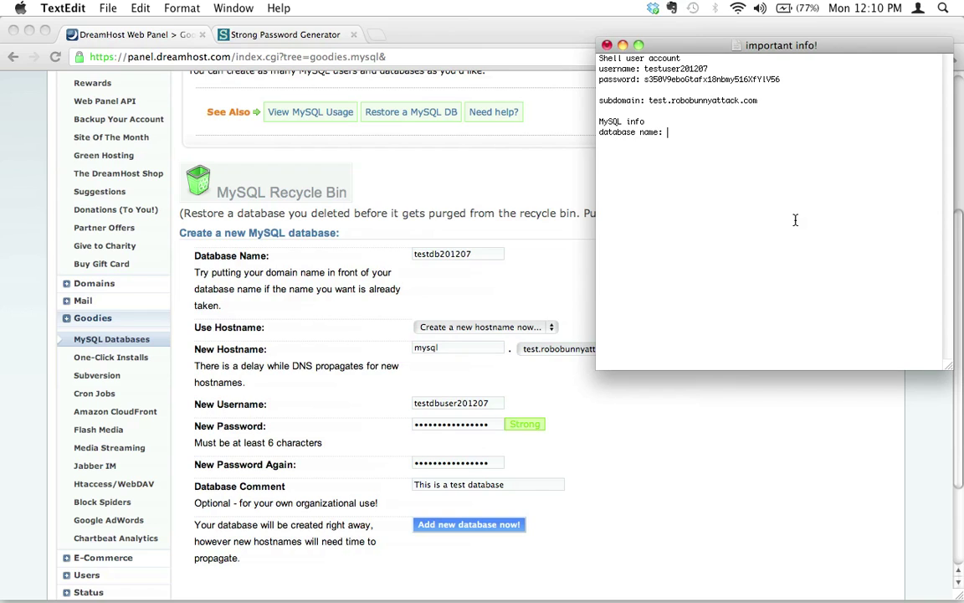
Copy the database name testdb201207 from the DreamHost form into the note's database name line
{"action": "double_click", "coordinate": [488, 253]}
{"action": "key", "text": "super+c"}
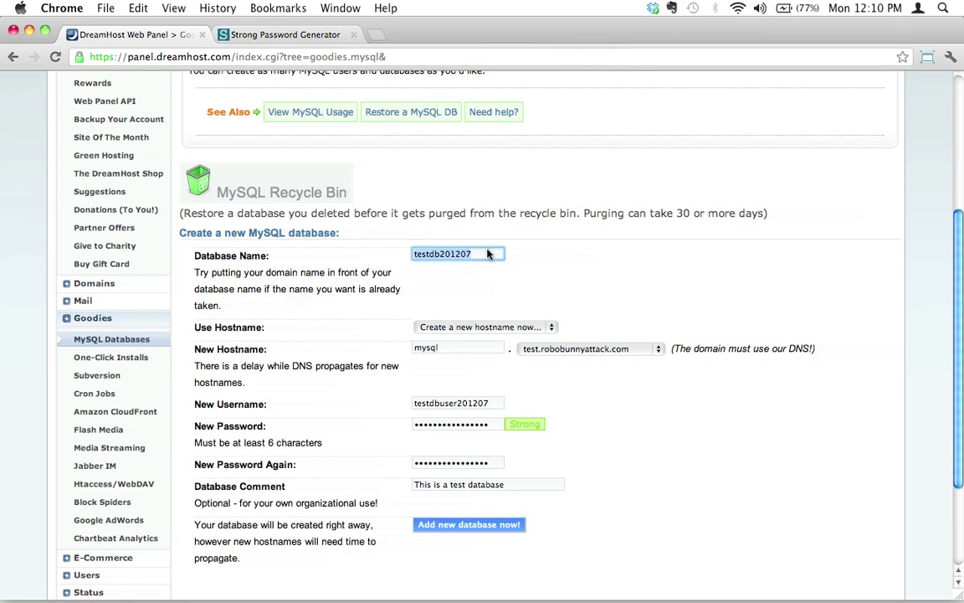
{"action": "key", "text": "super+Tab"}
{"action": "key", "text": "super+v"}
{"action": "key", "text": "Return"}
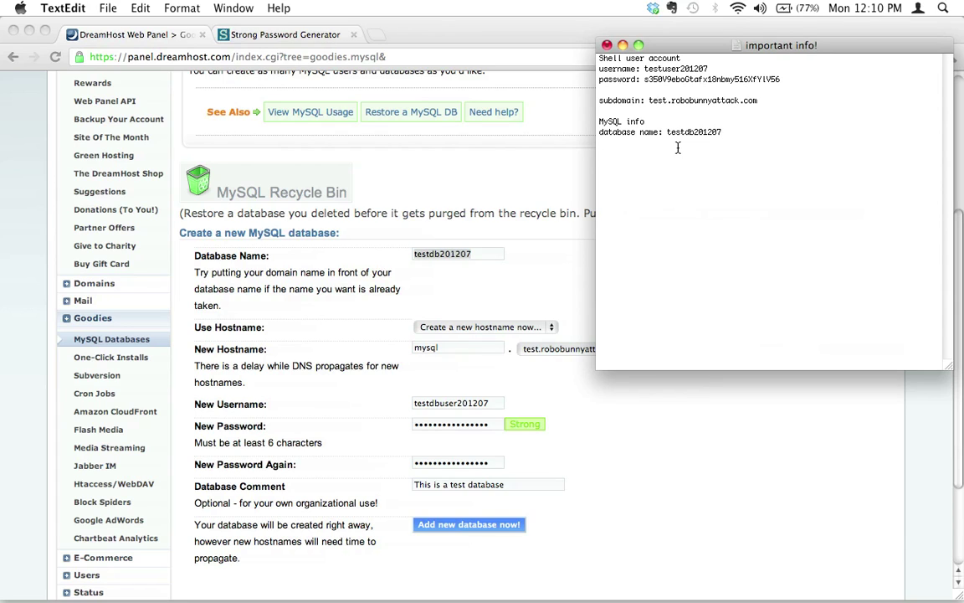
Add a hostname line reading mysql.test.robobunnyattack.com to the note, moving its window clear of the form
{"action": "type", "text": "hostname:"}
{"action": "left_click_drag", "start_coordinate": [661, 45], "coordinate": [701, 25]}
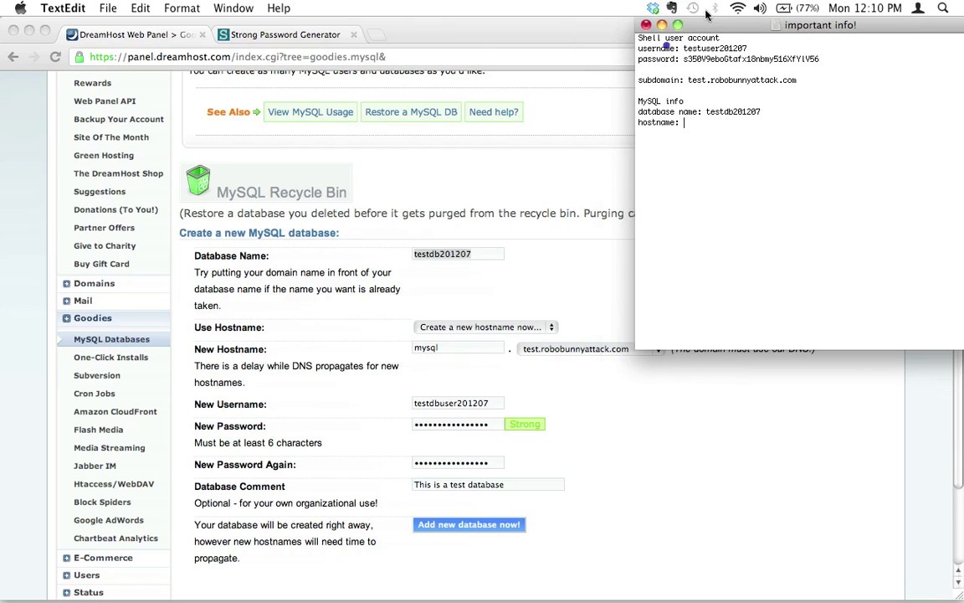
{"action": "type", "text": "mysql.test.robobunnyattack.com"}
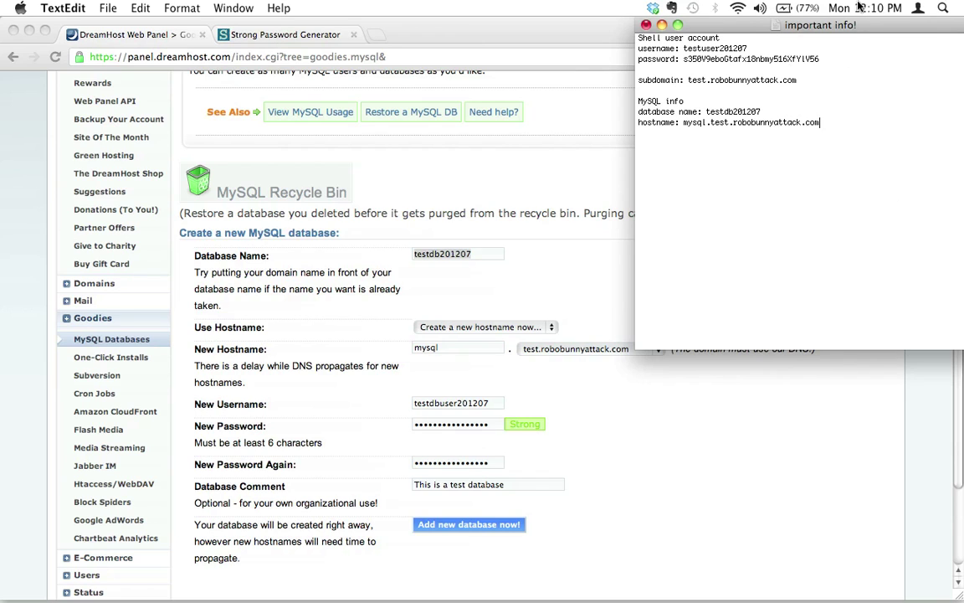
Shrink the note window and reposition it so the form's hostname fields are uncovered
{"action": "left_click_drag", "start_coordinate": [854, 28], "coordinate": [709, 28]}
{"action": "left_click_drag", "start_coordinate": [842, 339], "coordinate": [877, 208]}
{"action": "left_click_drag", "start_coordinate": [686, 25], "coordinate": [757, 111]}
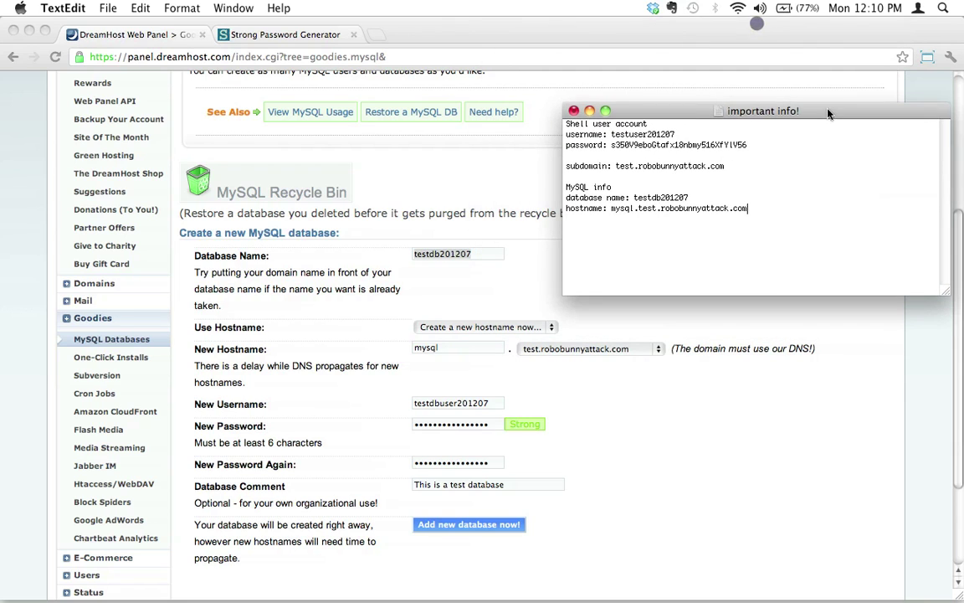
{"action": "left_click", "coordinate": [612, 210], "text": "shift"}
{"action": "left_click", "coordinate": [755, 258]}
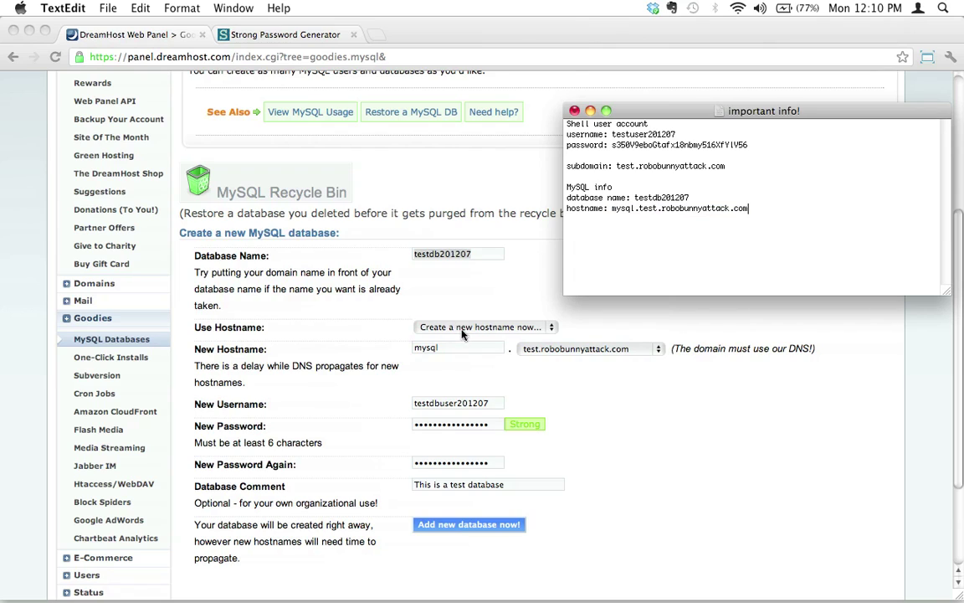
Check the new hostname and its domain in the DreamHost form against the noted hostname, and return to the note
{"action": "left_click", "coordinate": [401, 312]}
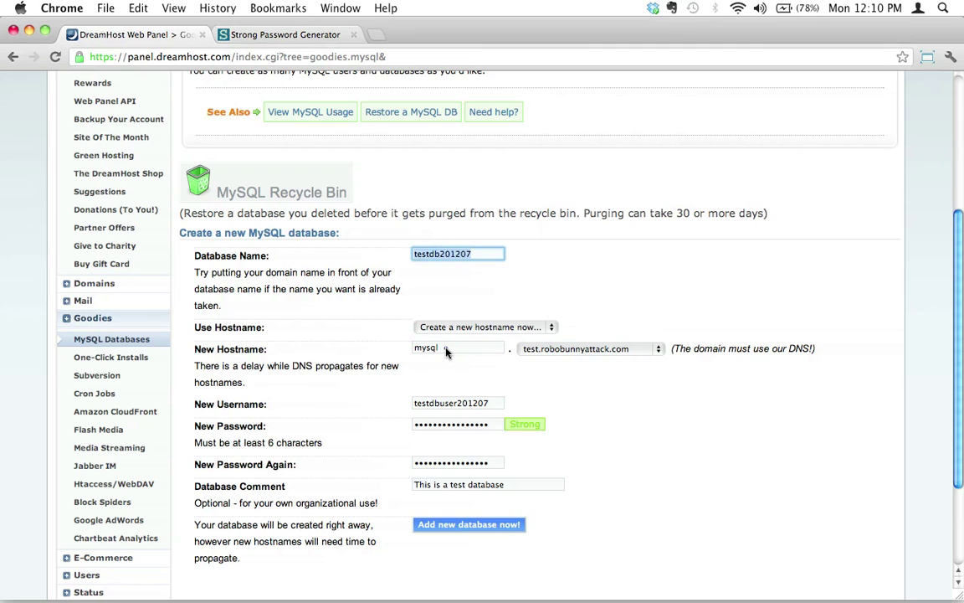
{"action": "left_click", "coordinate": [431, 350]}
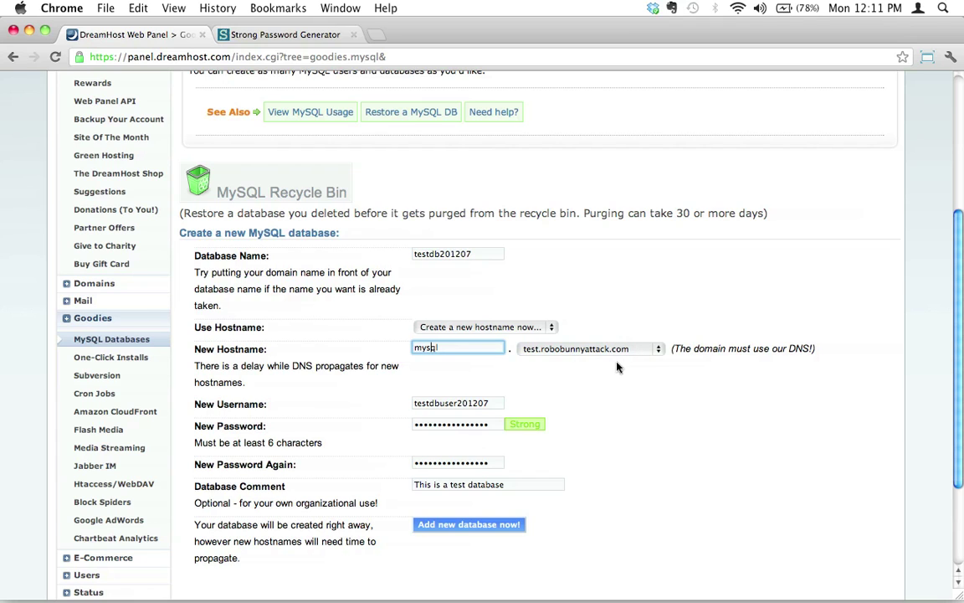
{"action": "key", "text": "super+Tab"}
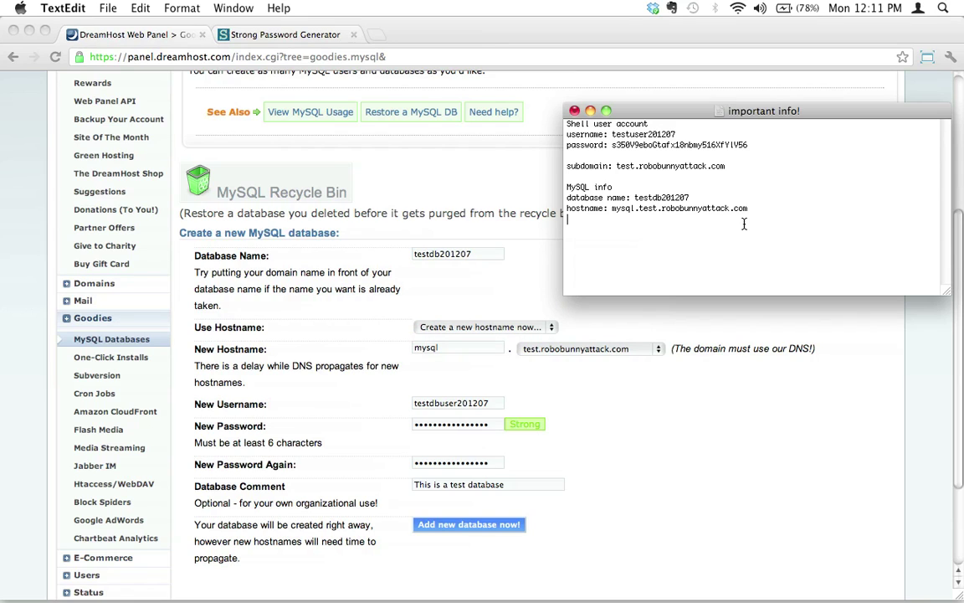
Add a database username line reading testdbuser201207 to the note, copying the name from the DreamHost form after narrowing the browser window
{"action": "type", "text": "databaes u"}
{"action": "key", "text": "BackSpace"}
{"action": "key", "text": "BackSpace"}
{"action": "key", "text": "BackSpace"}
{"action": "type", "text": "se username:"}
{"action": "left_click", "coordinate": [871, 459]}
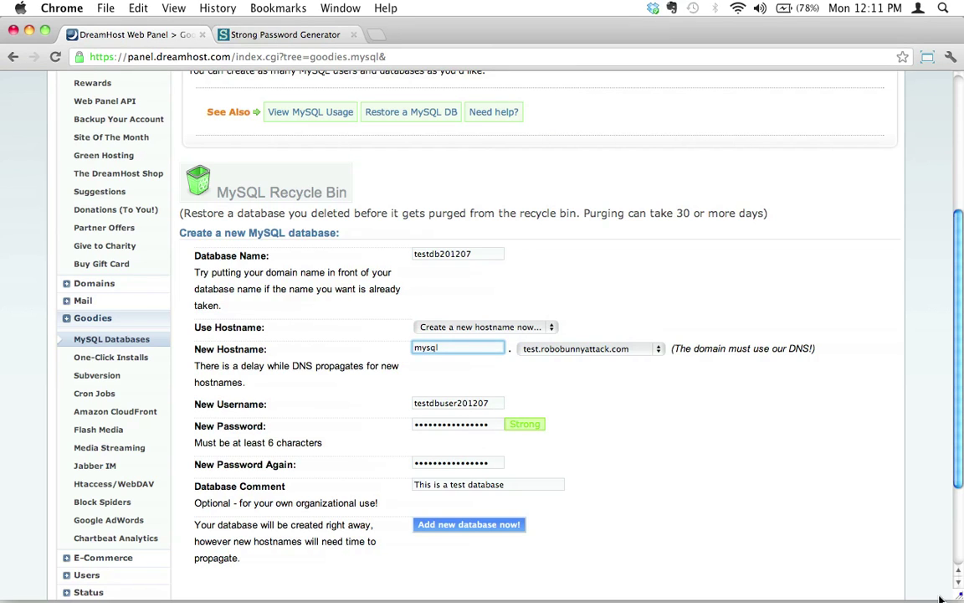
{"action": "left_click_drag", "start_coordinate": [958, 594], "coordinate": [758, 595]}
{"action": "key", "text": "super+Tab"}
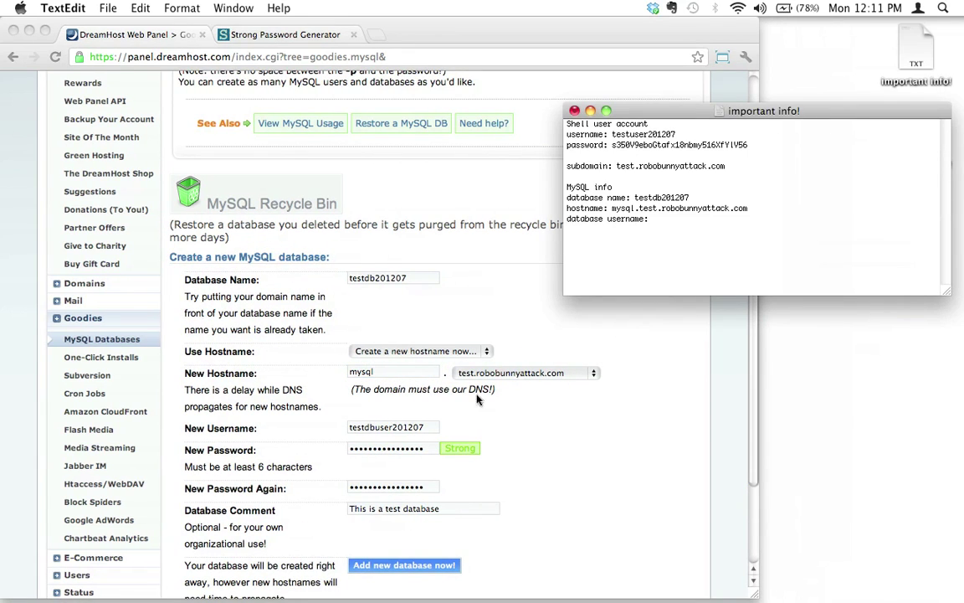
{"action": "double_click", "coordinate": [393, 429]}
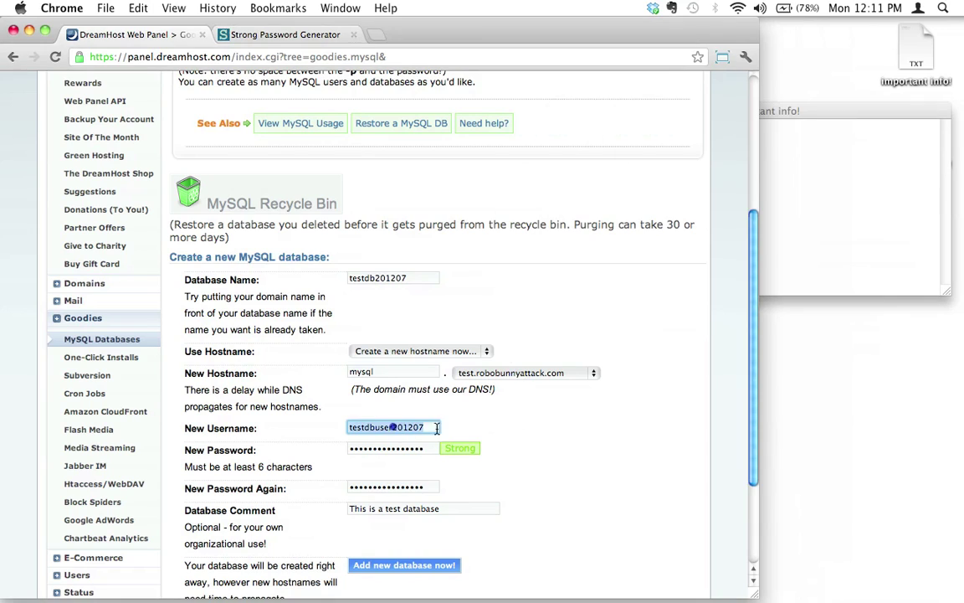
{"action": "left_click", "coordinate": [843, 250]}
{"action": "key", "text": "super+v"}
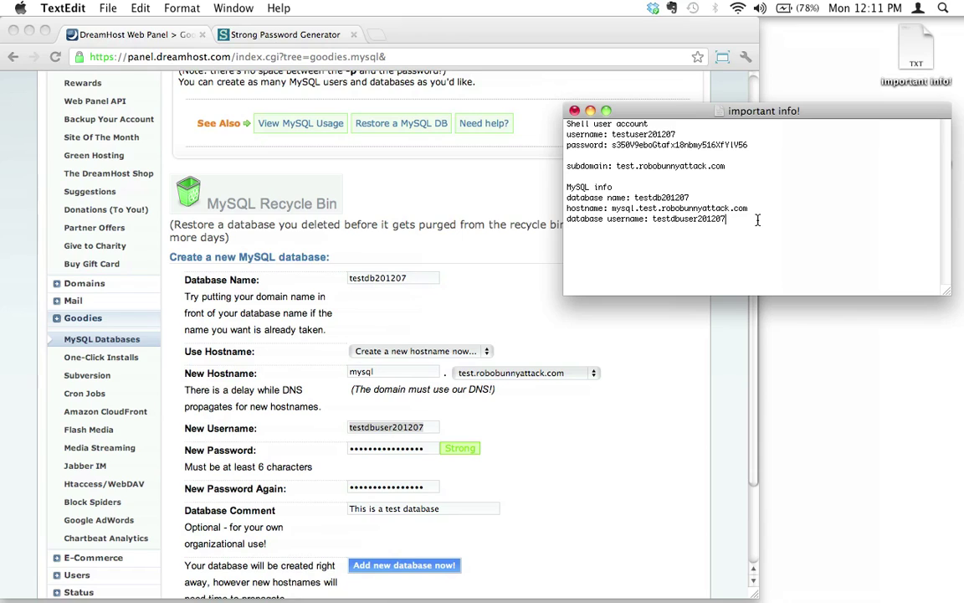
Add a database password line to the note and paste the generated password from Strong Password Generator into it
{"action": "type", "text": "database password:"}
{"action": "left_click", "coordinate": [270, 35]}
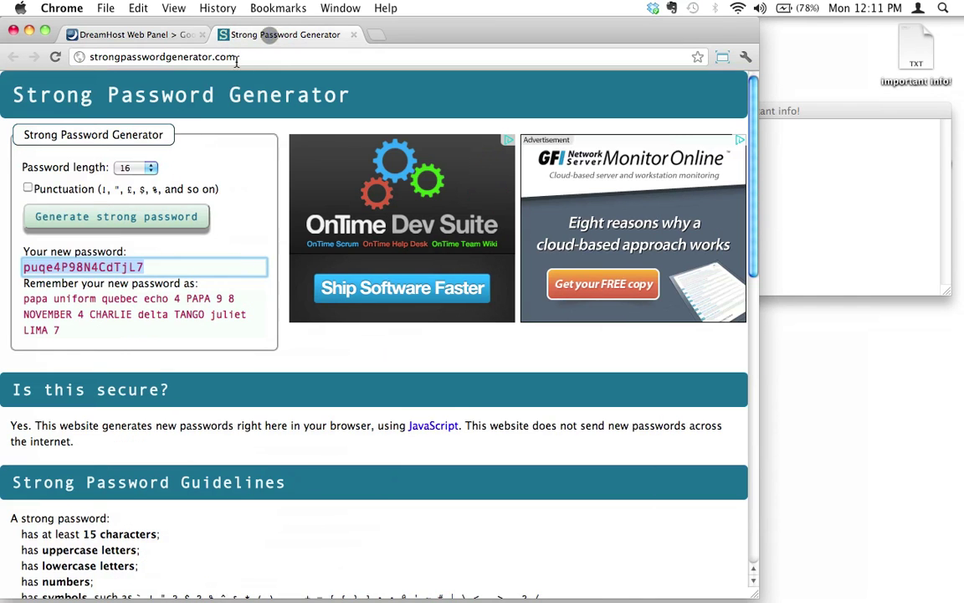
{"action": "left_click", "coordinate": [784, 203]}
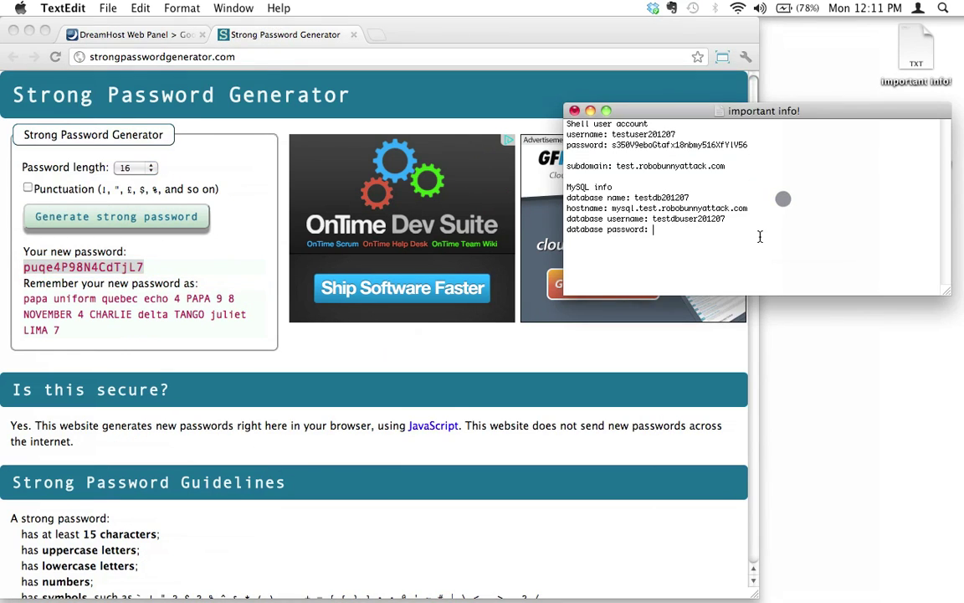
{"action": "key", "text": "super+v"}
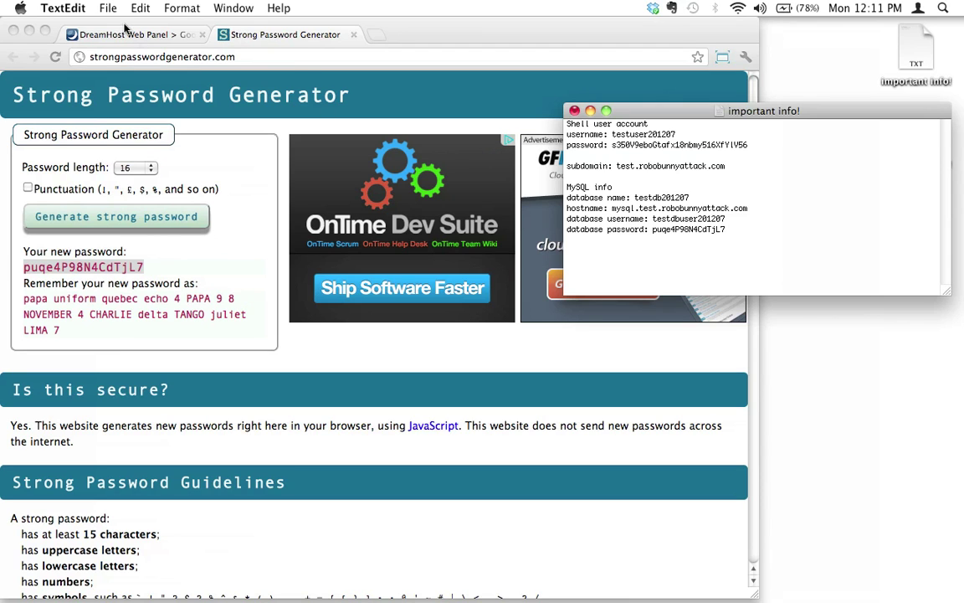
Return to the DreamHost database form, then make the note window narrower and taller and move it beside the form
{"action": "left_click", "coordinate": [101, 35]}
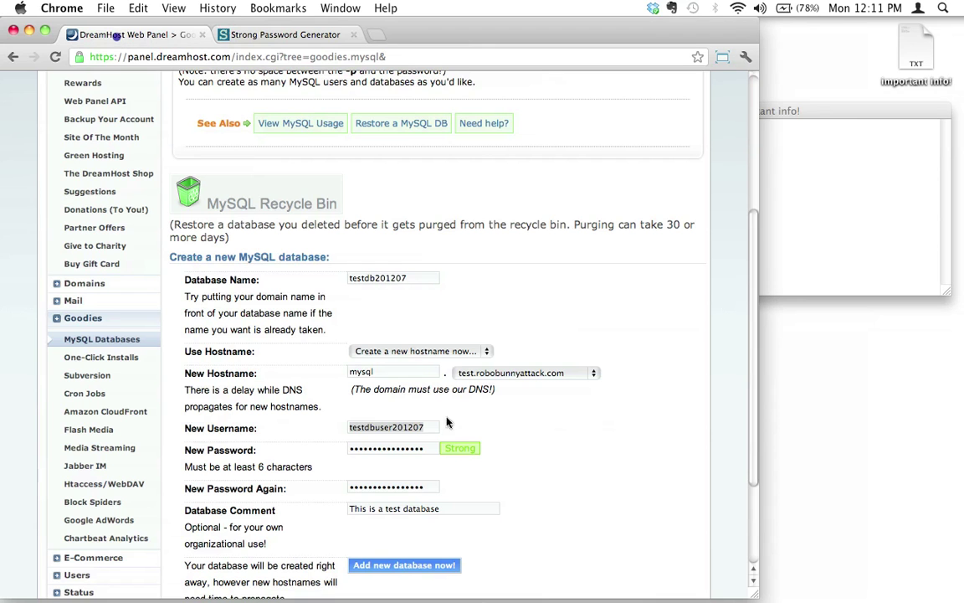
{"action": "scroll", "coordinate": [565, 475], "scroll_direction": "down", "scroll_amount": 2}
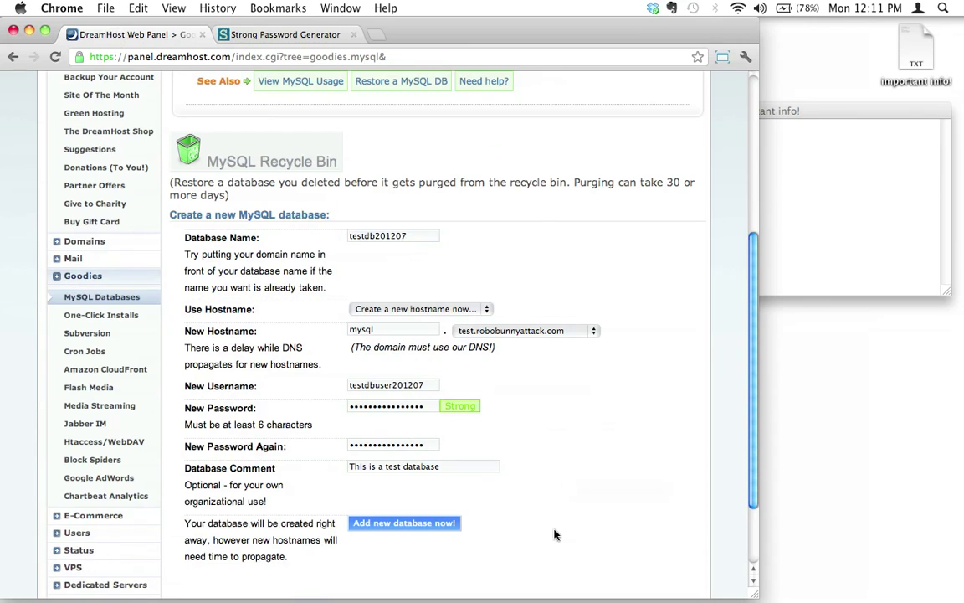
{"action": "left_click", "coordinate": [826, 181]}
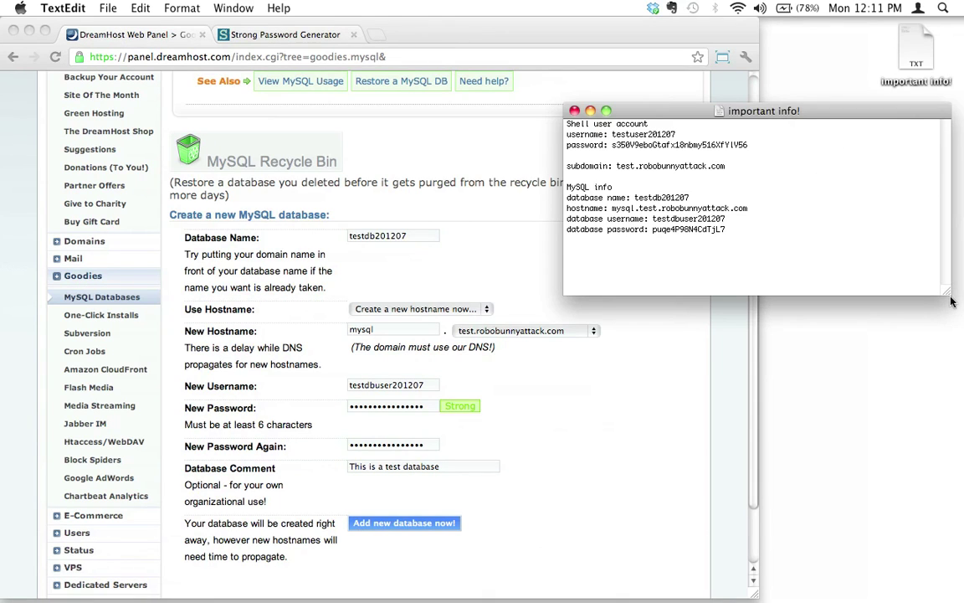
{"action": "left_click_drag", "start_coordinate": [944, 290], "coordinate": [808, 389]}
{"action": "left_click_drag", "start_coordinate": [627, 111], "coordinate": [778, 25]}
{"action": "left_click", "coordinate": [642, 409]}
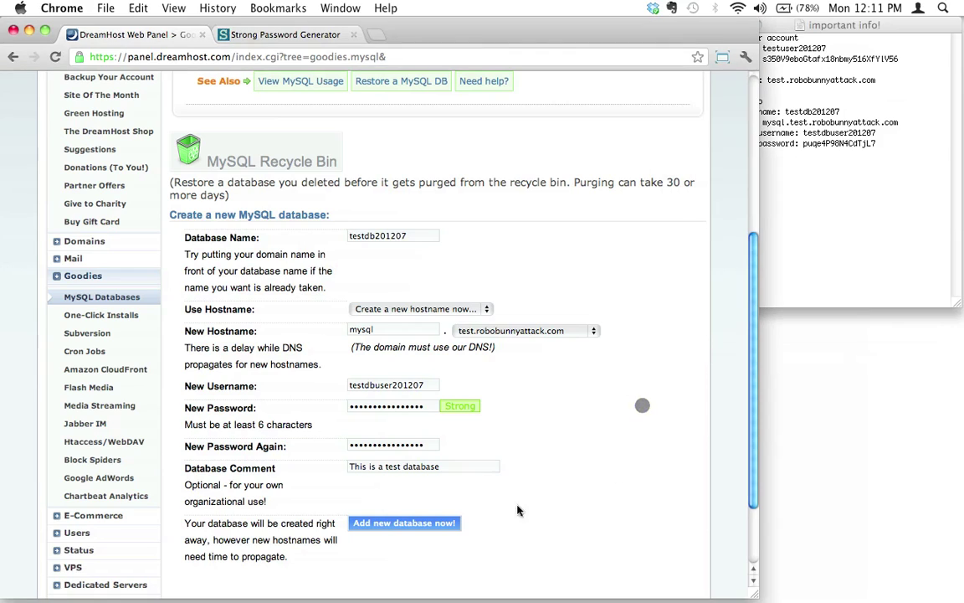
Submit the form to add the new MySQL database and widen the browser window to read its setup details, ending back in the note
{"action": "left_click", "coordinate": [427, 524]}
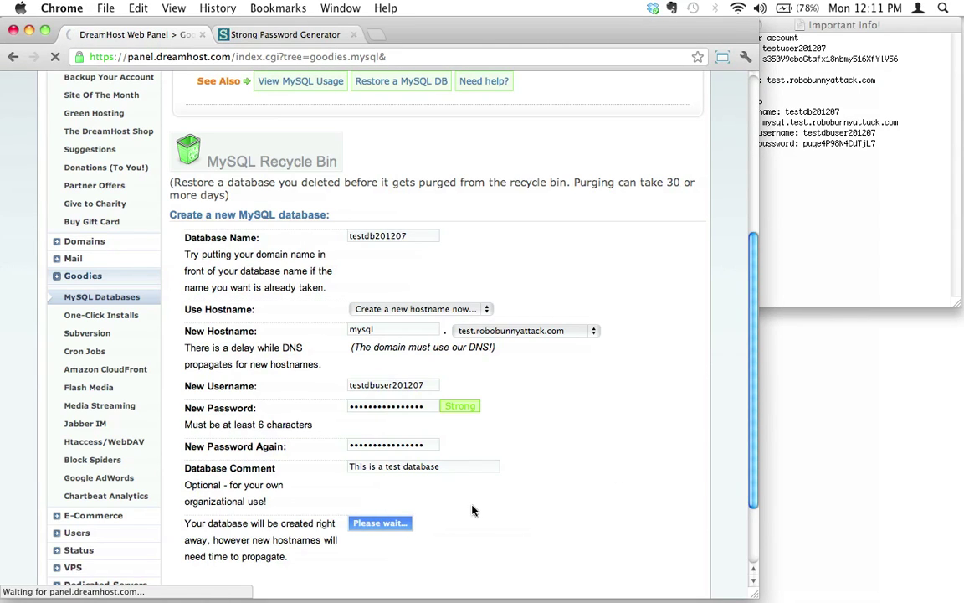
{"action": "scroll", "coordinate": [478, 456], "scroll_direction": "down", "scroll_amount": 5}
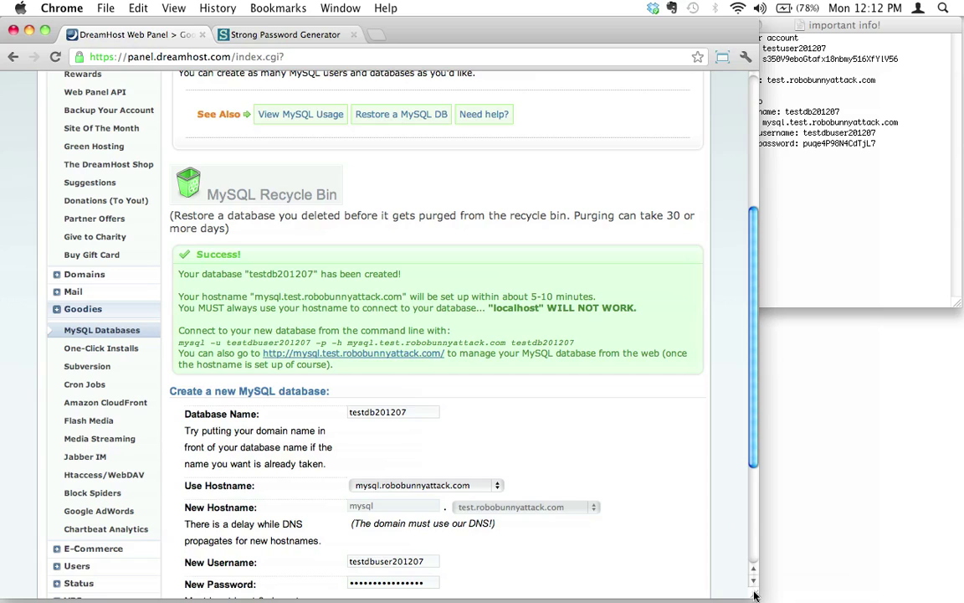
{"action": "left_click_drag", "start_coordinate": [754, 594], "coordinate": [895, 587]}
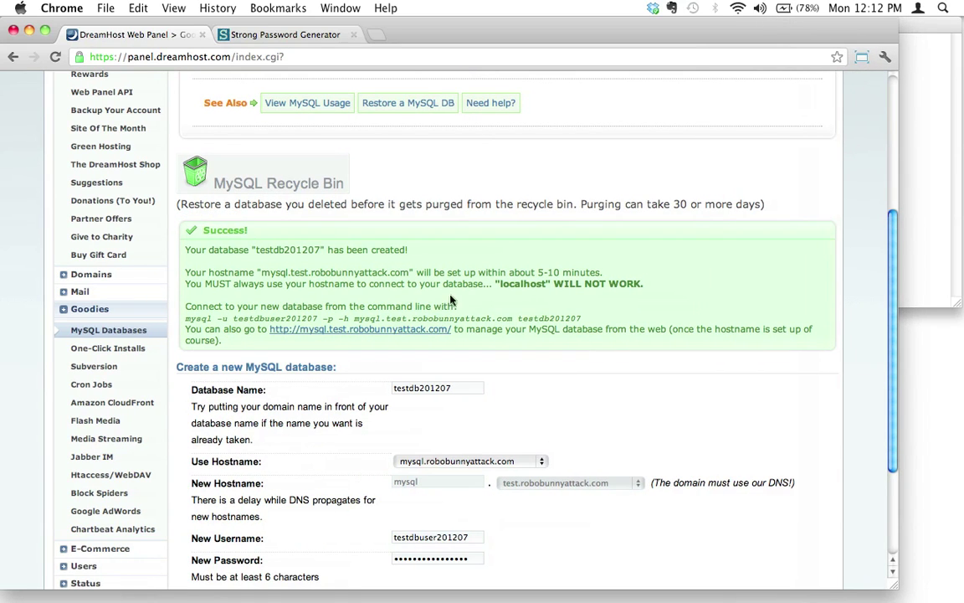
{"action": "left_click", "coordinate": [934, 155]}
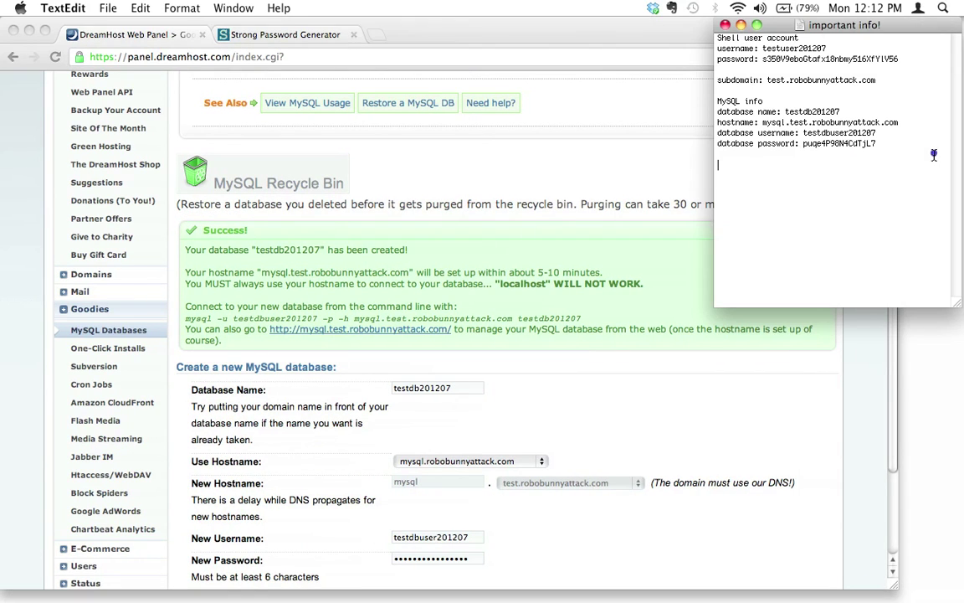